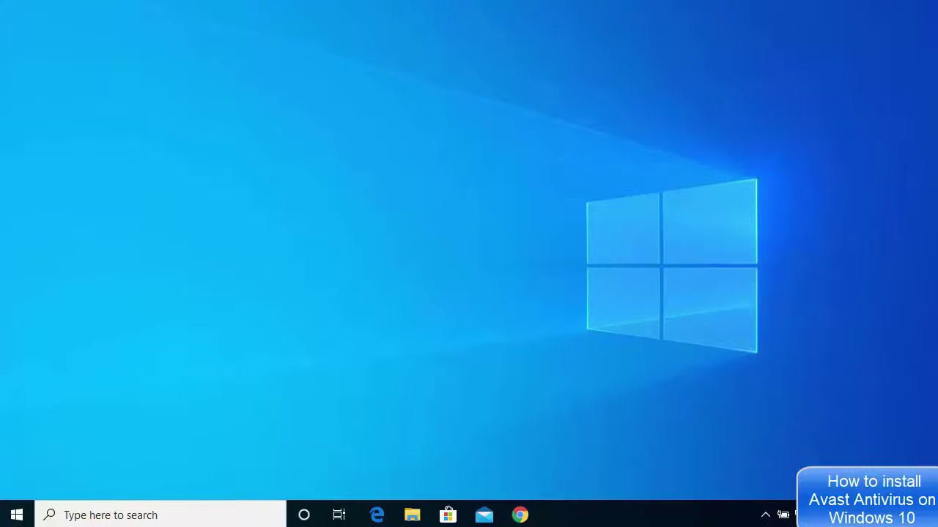
Step: Bring Chrome's avast search results back and locate the avast.com 'Download Free Antivirus' result
click(522, 508)
scroll(141, 317, up, 3)
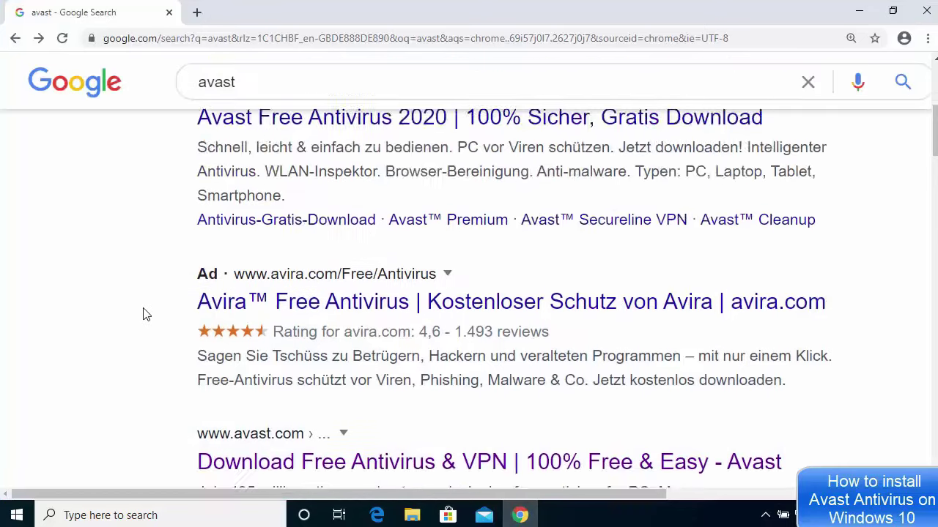
scroll(146, 308, up, 3)
scroll(219, 167, up, 2)
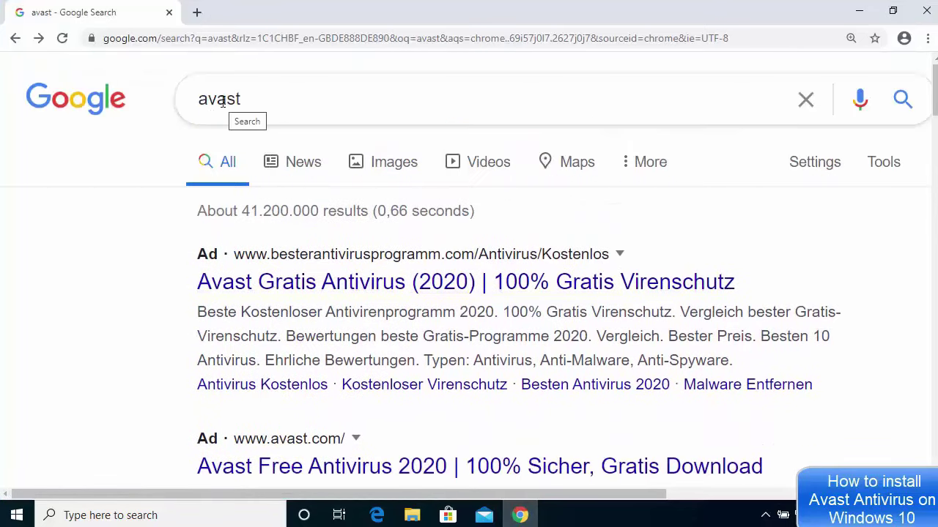
scroll(115, 253, down, 5)
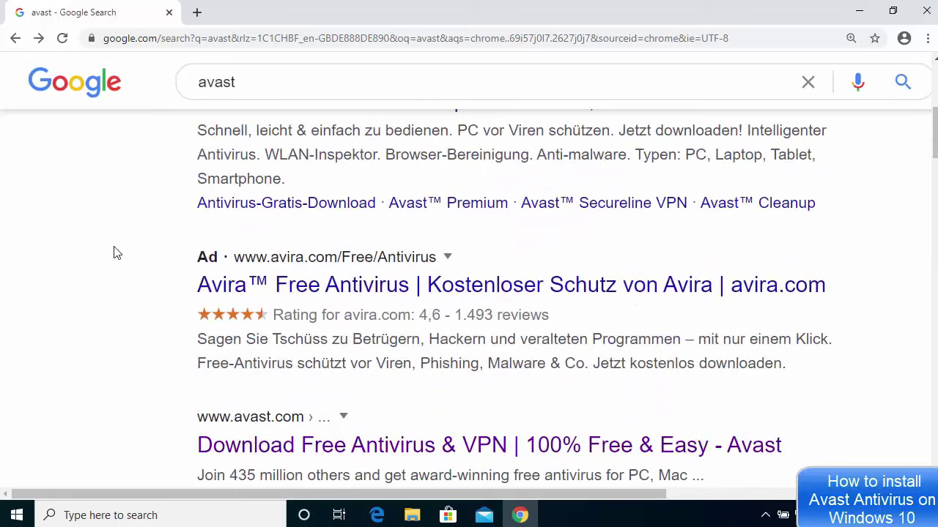
scroll(124, 271, down, 1)
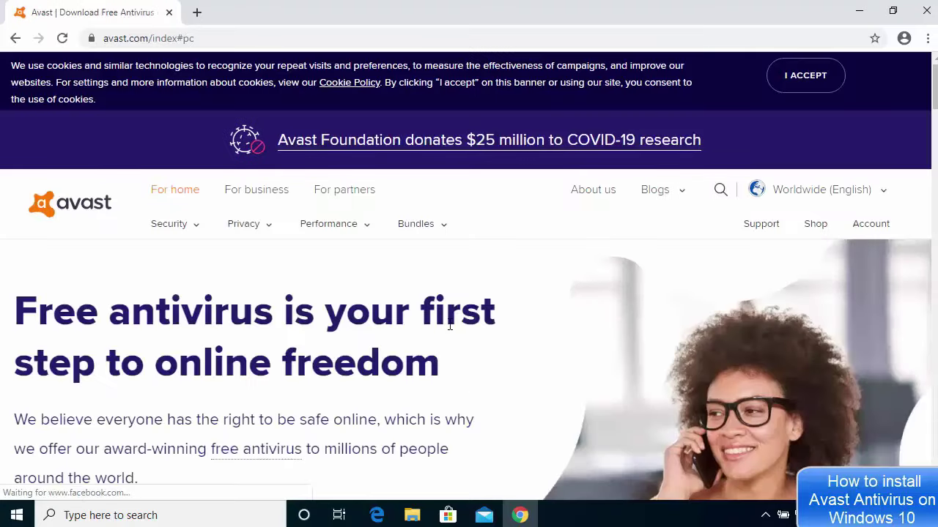
Step: Download avast_free_antivirus_setup_online.exe from avast.com and accept the cookie notice
scroll(451, 330, down, 2)
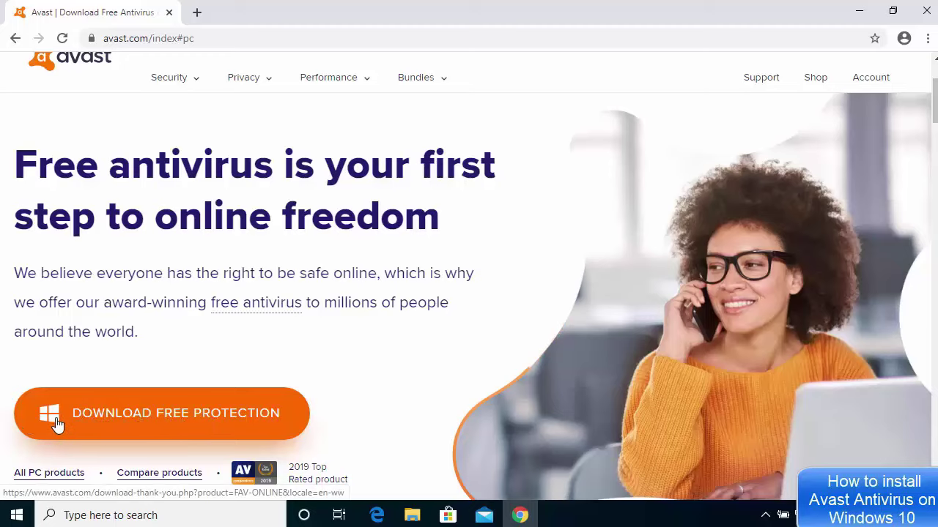
click(141, 423)
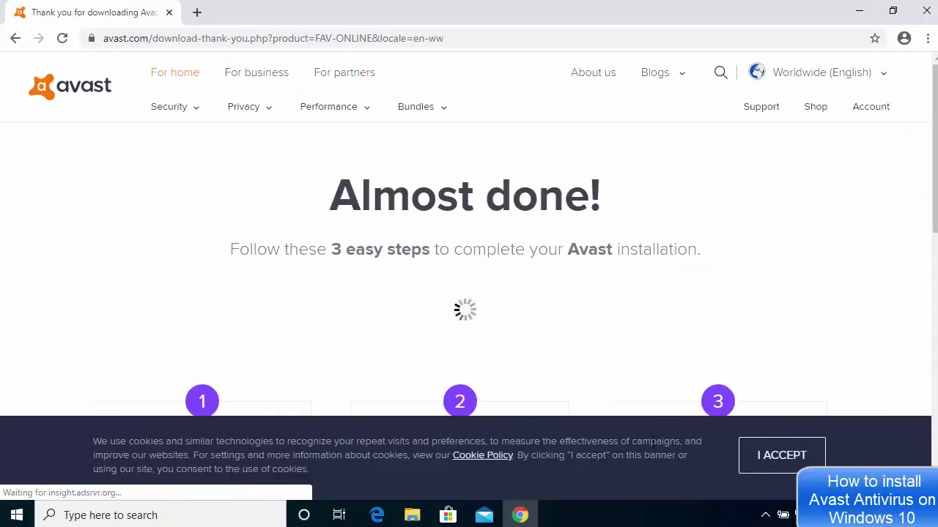
click(772, 463)
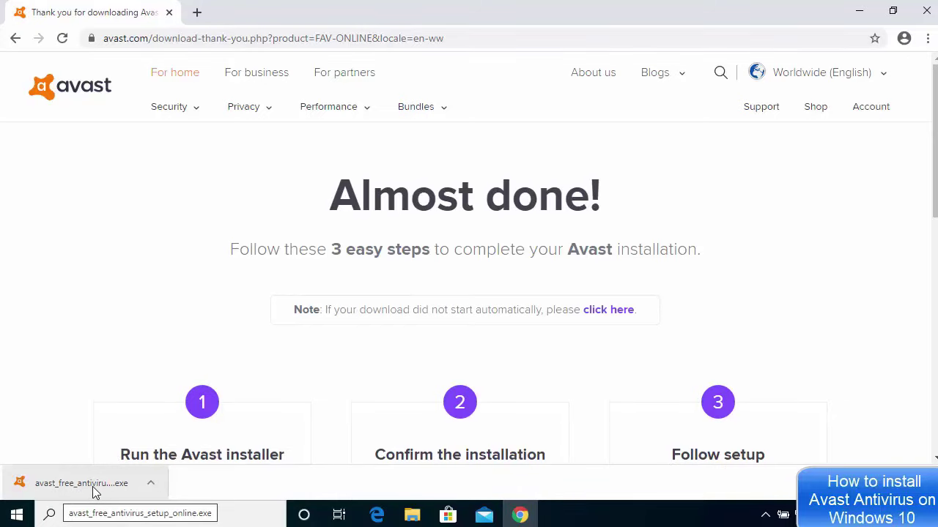
Step: Run the downloaded Avast installer, approve User Account Control, and minimize Chrome
click(94, 491)
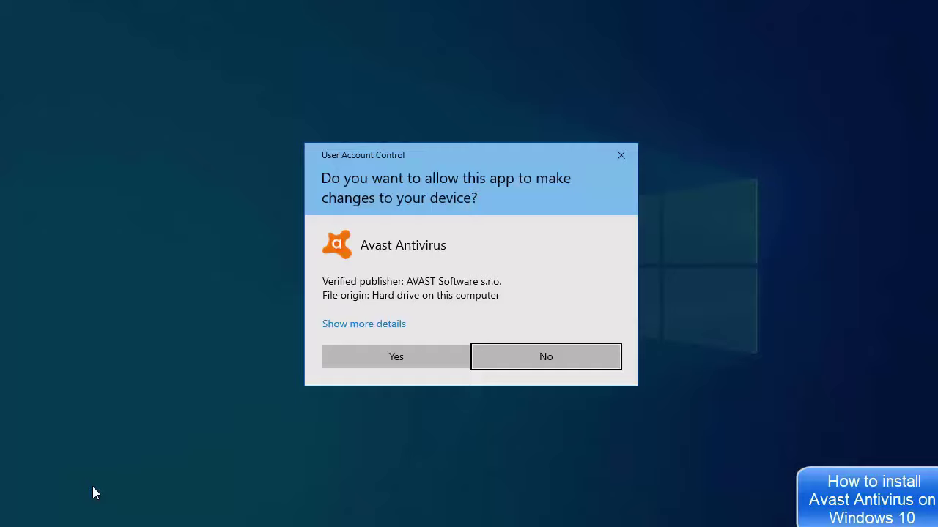
click(390, 358)
click(858, 12)
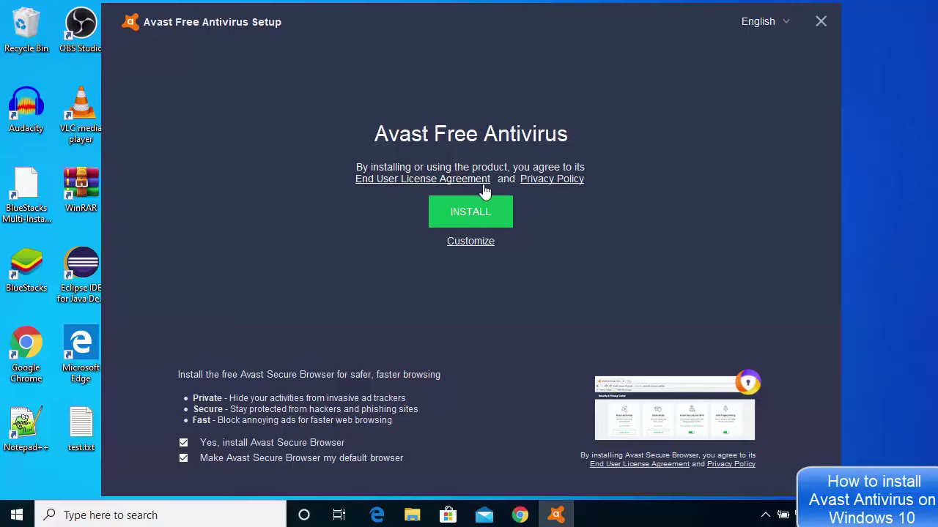
Step: Start the Avast Free Antivirus installation and let it finish
click(459, 220)
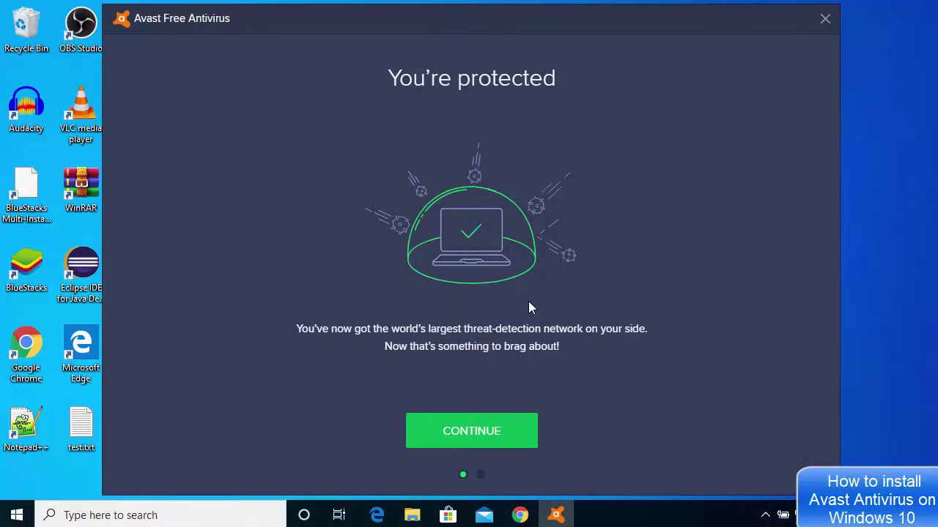
Step: Reposition the Avast window and continue to the 'Let's run your first scan' page
drag(333, 28, 392, 29)
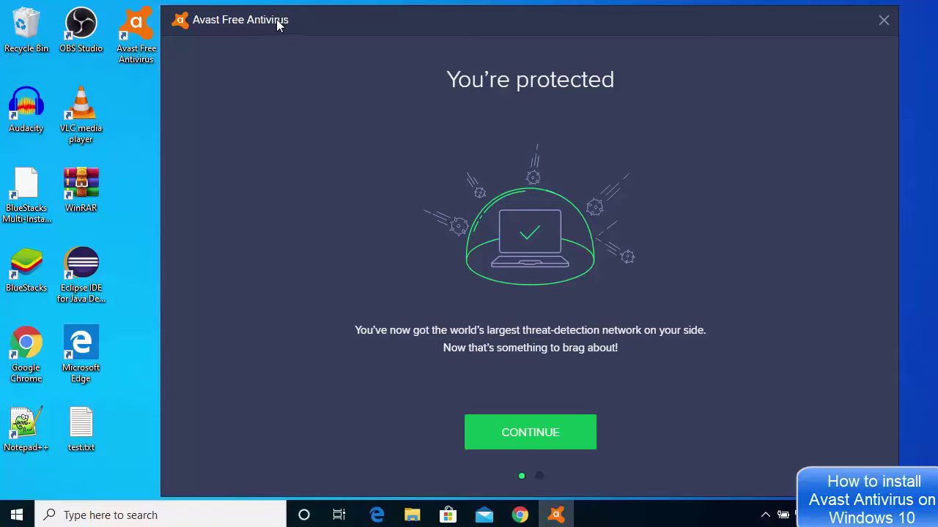
drag(284, 22, 240, 22)
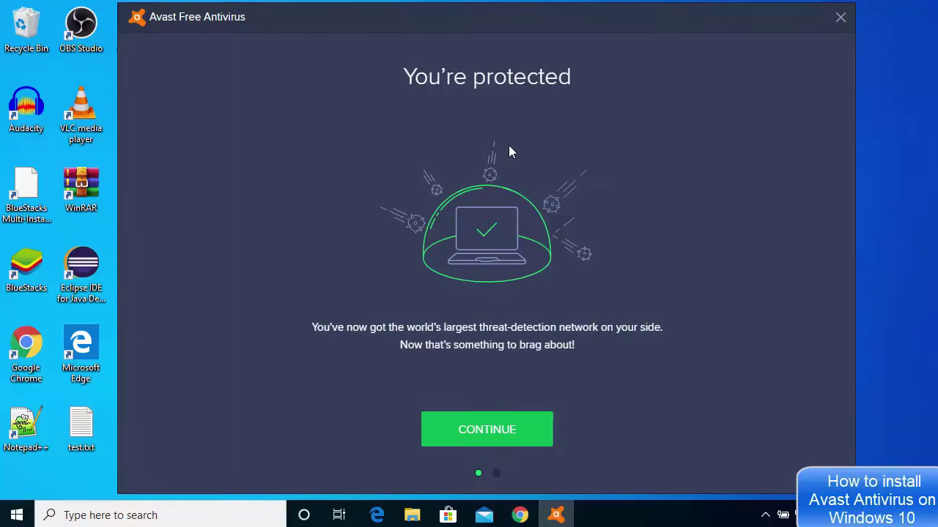
click(478, 432)
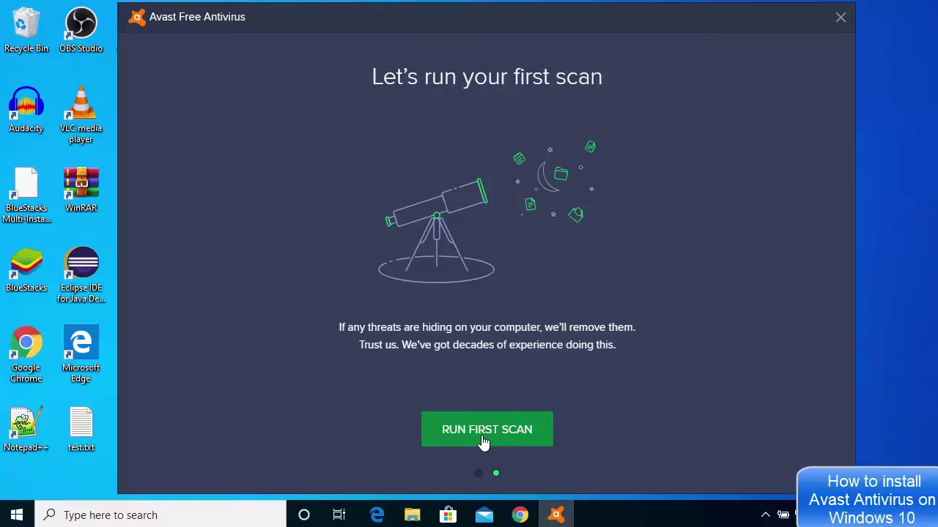
Step: Close the first-scan prompt to reach the 'This computer is protected' dashboard
click(839, 17)
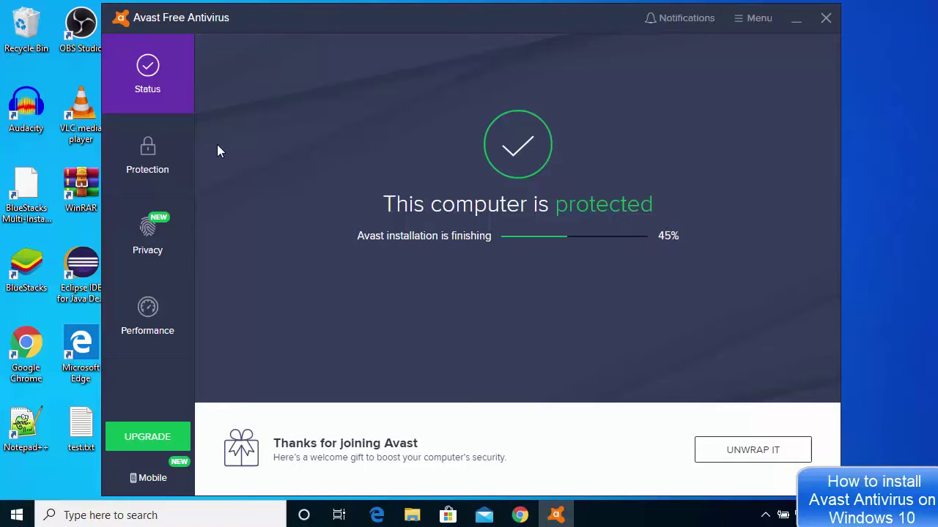
Step: Show the Protection section listing Virus Scans, Core Shields, Wi-Fi Inspector and Firewall
click(145, 165)
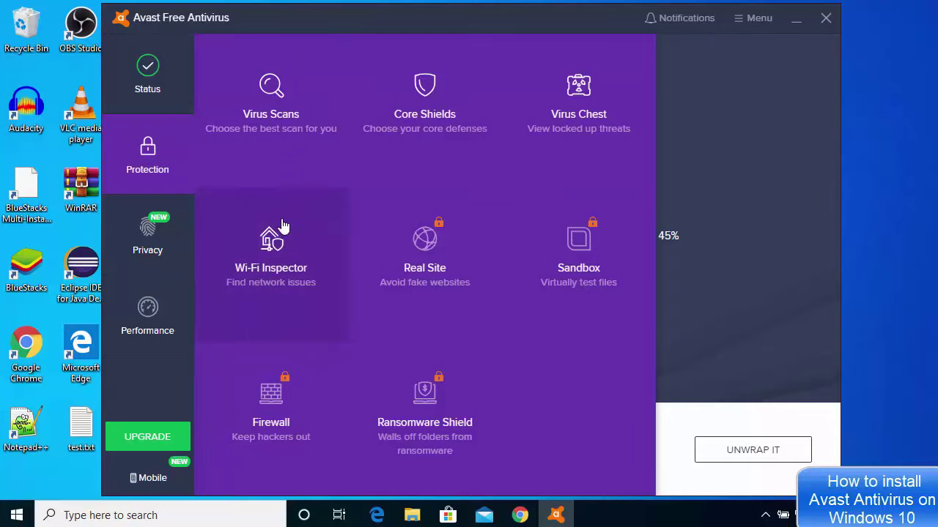
Step: Return to the Status page reading 'This computer is protected'
click(150, 107)
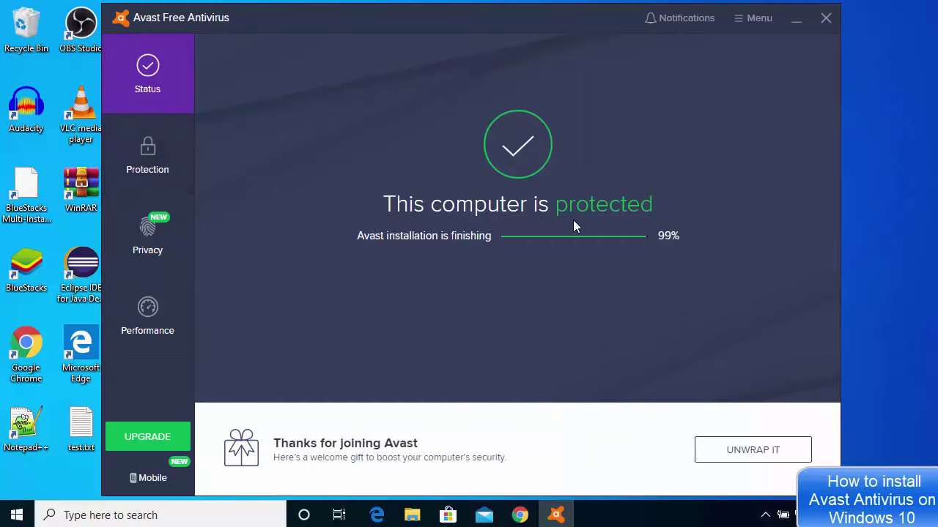